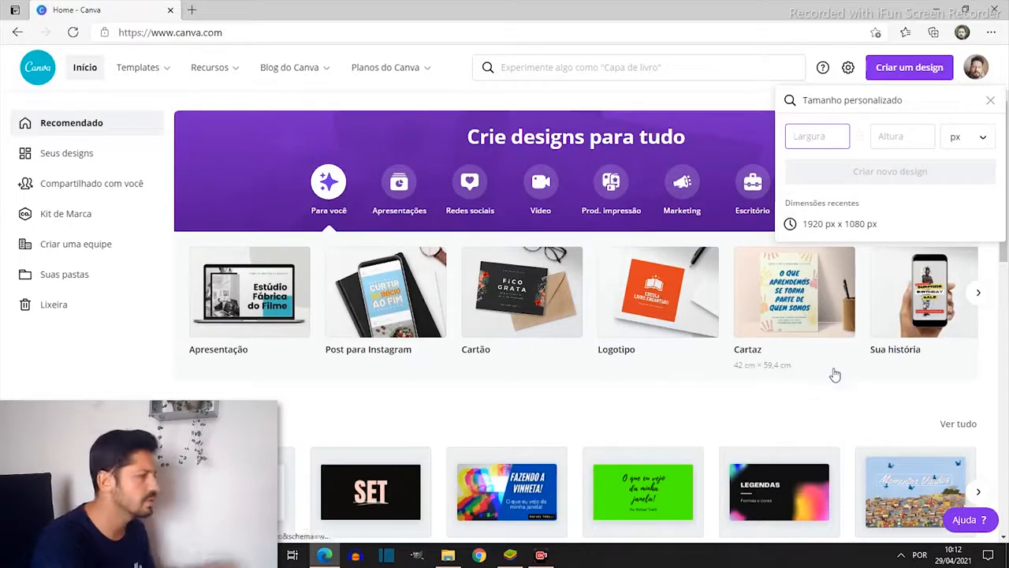
Create a new video design with a custom size of 1920 x 1080 px.
left_click(811, 136)
type("1920")
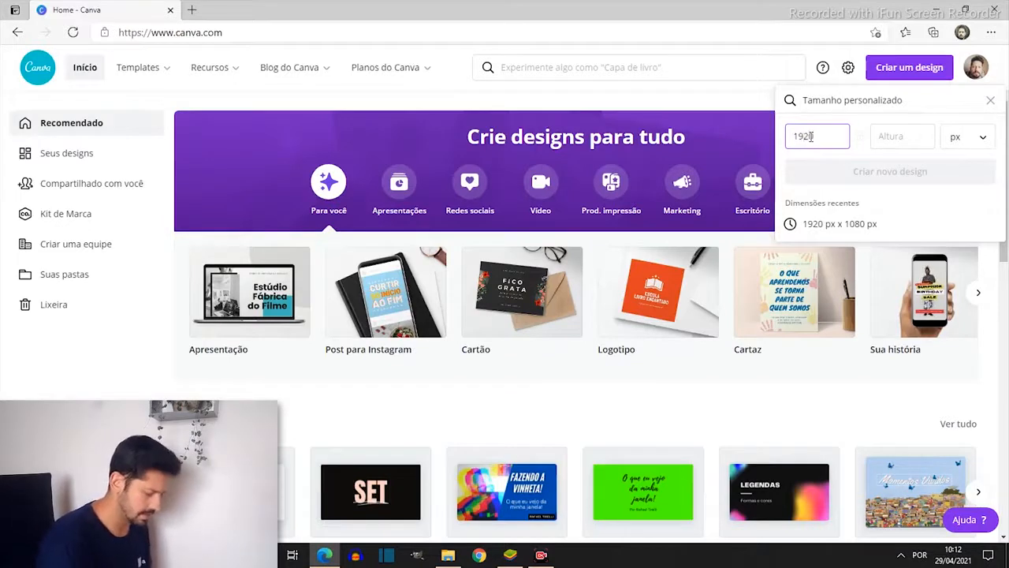
key("Tab")
type("1080")
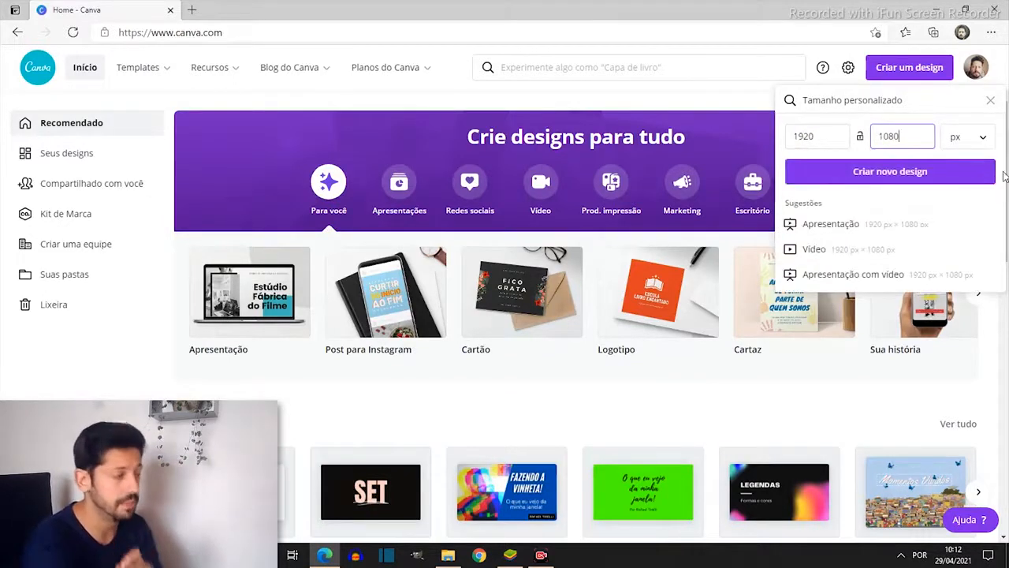
left_click(991, 142)
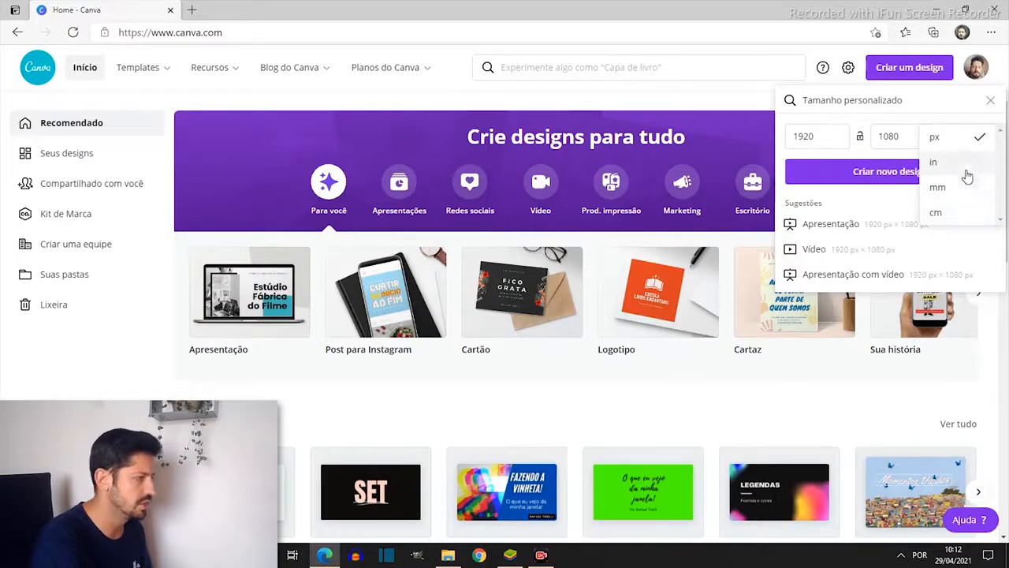
left_click(954, 143)
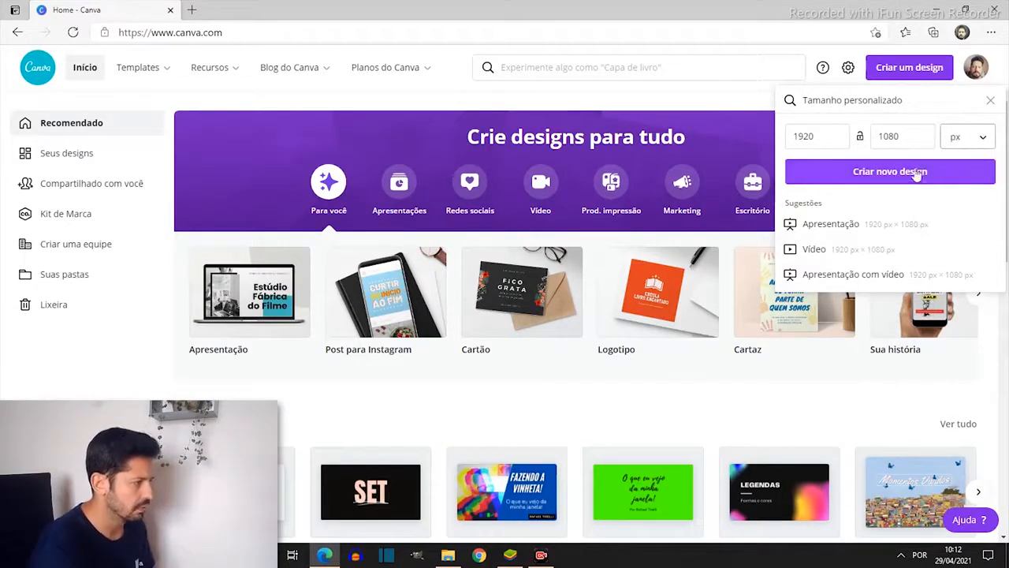
left_click(850, 252)
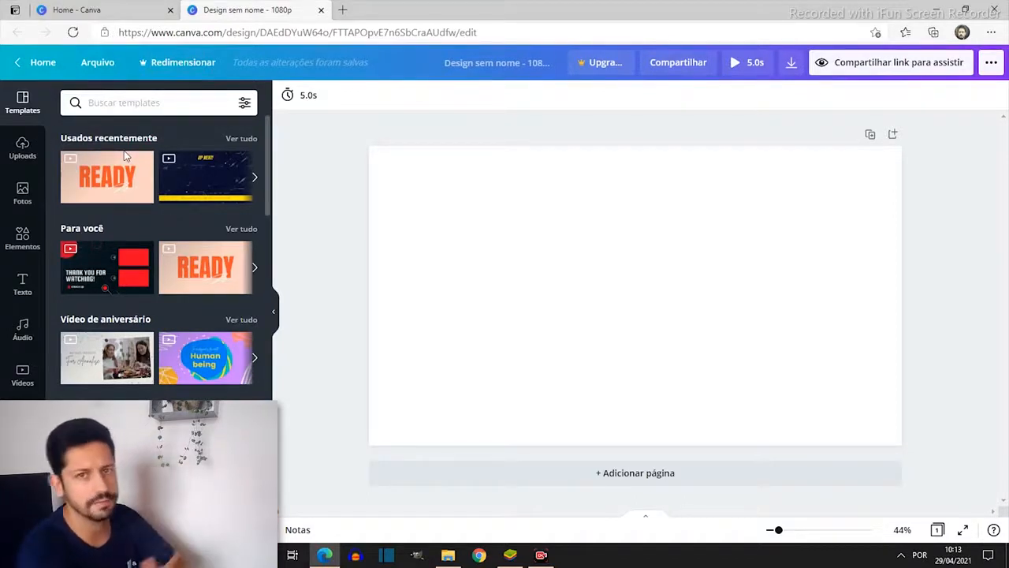
Add the uploaded open white window image to the page and enlarge it, centred, to the full page height.
left_click(24, 150)
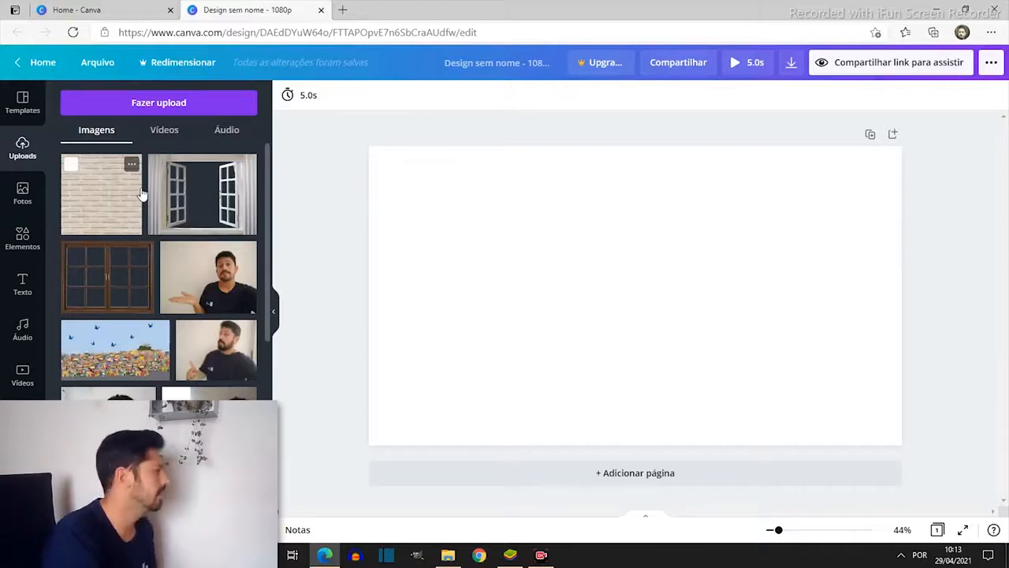
left_click(161, 131)
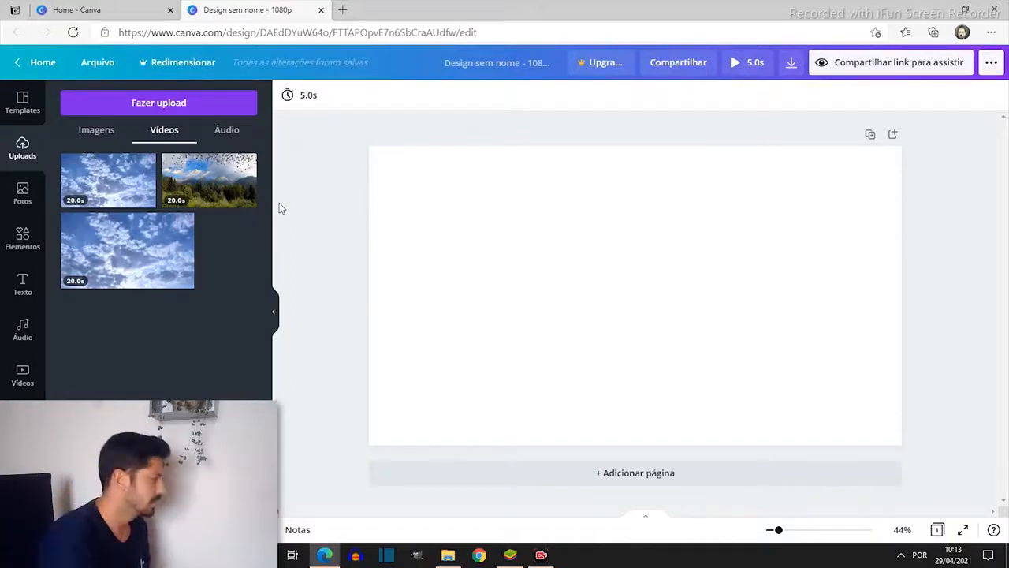
left_click(98, 129)
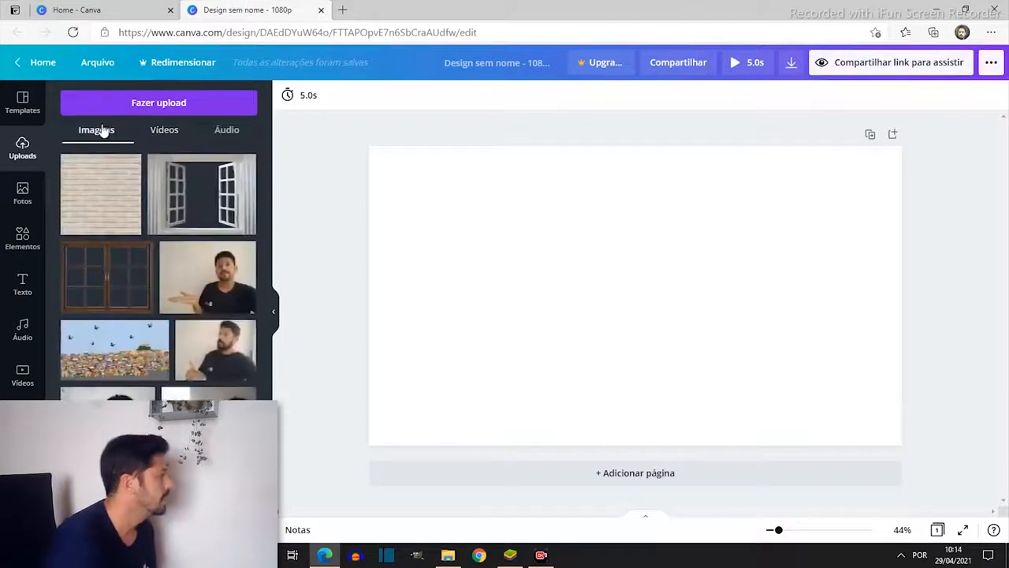
left_click(207, 203)
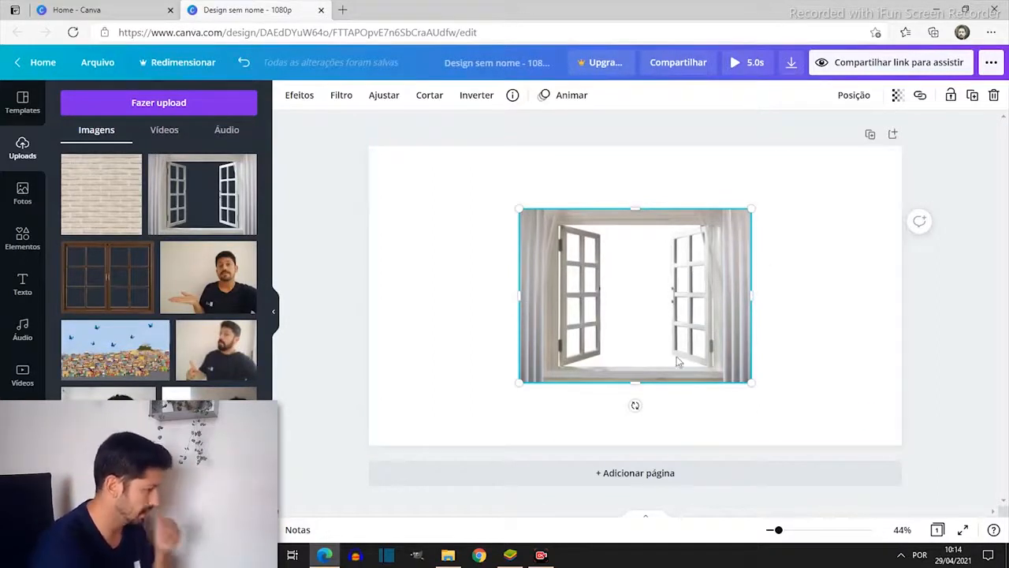
left_click_drag(756, 385, 836, 446)
left_click_drag(523, 211, 441, 154)
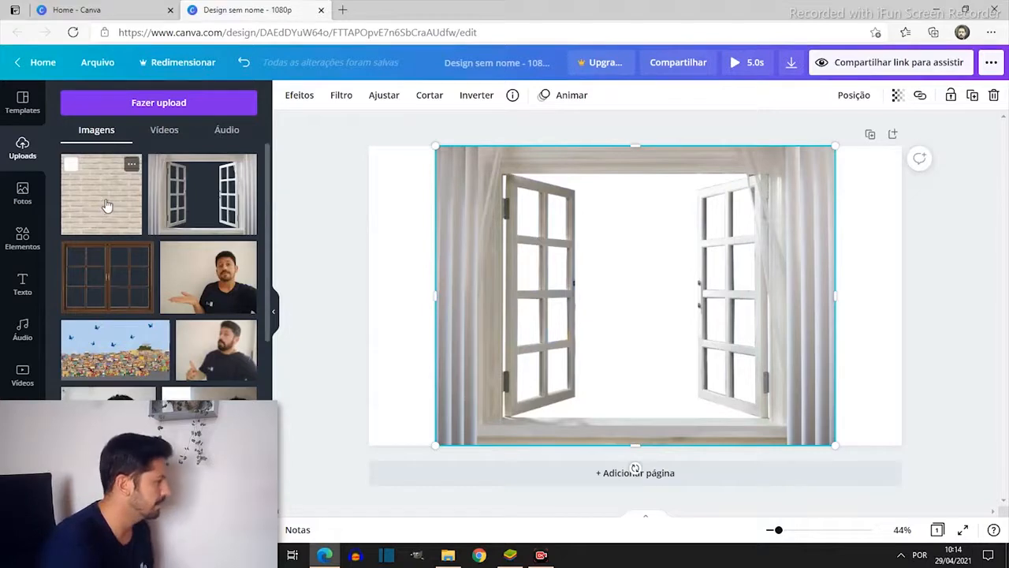
Add the uploaded brick wall image, scaled to page height, fill the blank strip left of the window with it, and send it to the back.
left_click_drag(107, 205, 461, 361)
left_click_drag(436, 208, 436, 146)
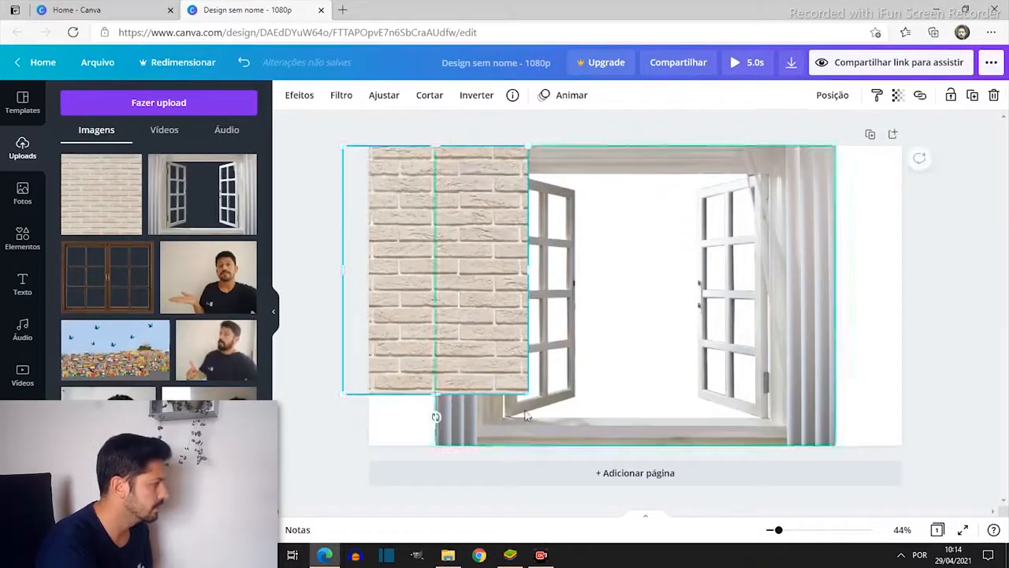
left_click_drag(530, 397, 567, 444)
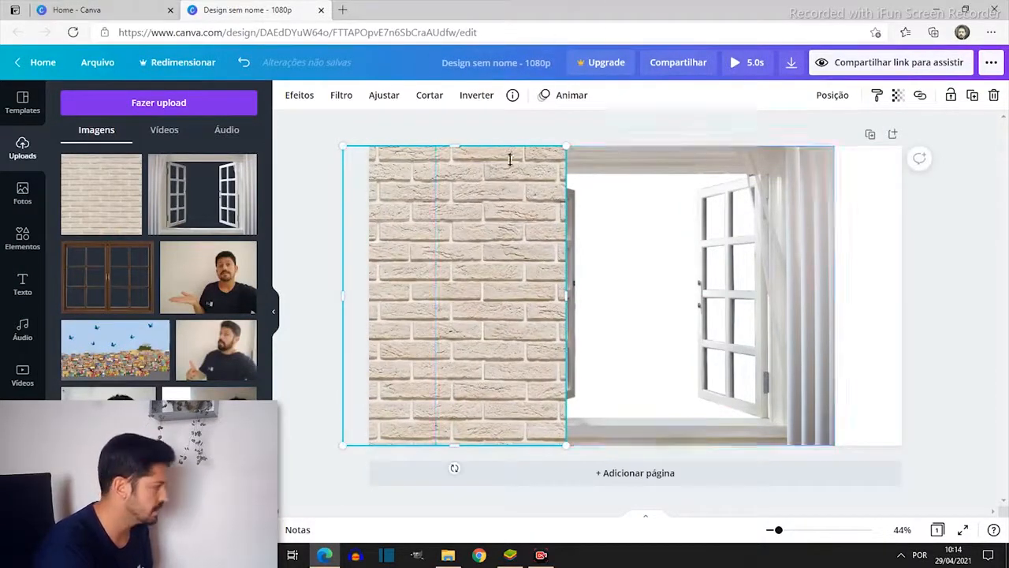
left_click_drag(428, 334, 360, 315)
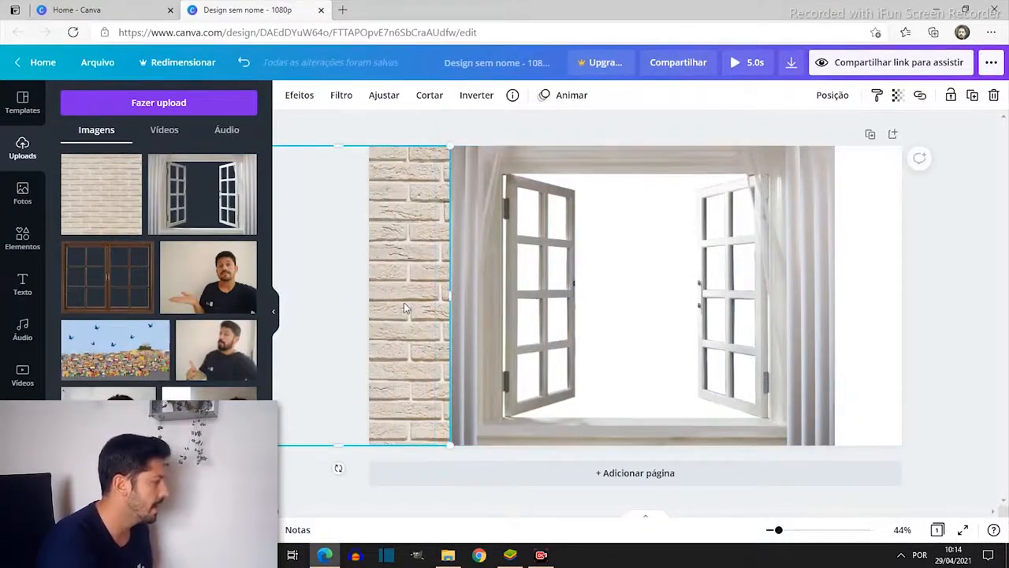
right_click(395, 272)
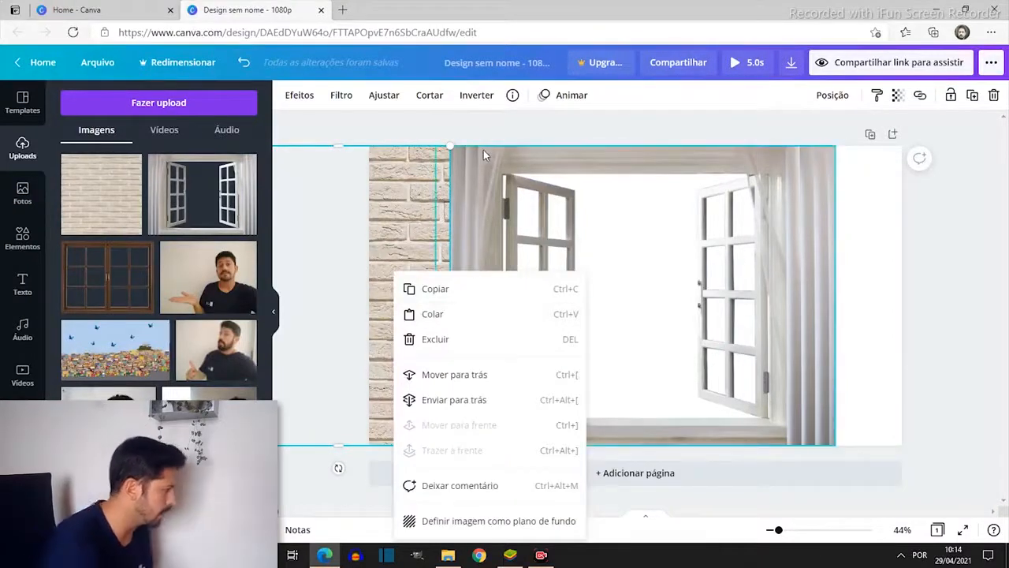
left_click(465, 399)
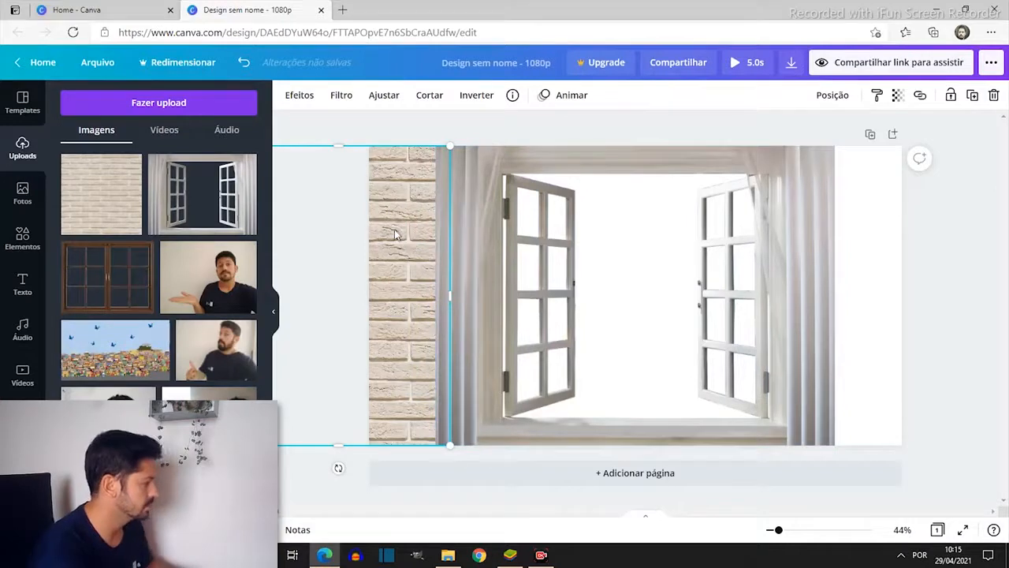
Duplicate the brick wall image, move the copy to the blank strip right of the window, and send it to the back.
key("ctrl+d")
left_click_drag(407, 249, 943, 236)
left_click_drag(869, 251, 923, 249)
right_click(862, 273)
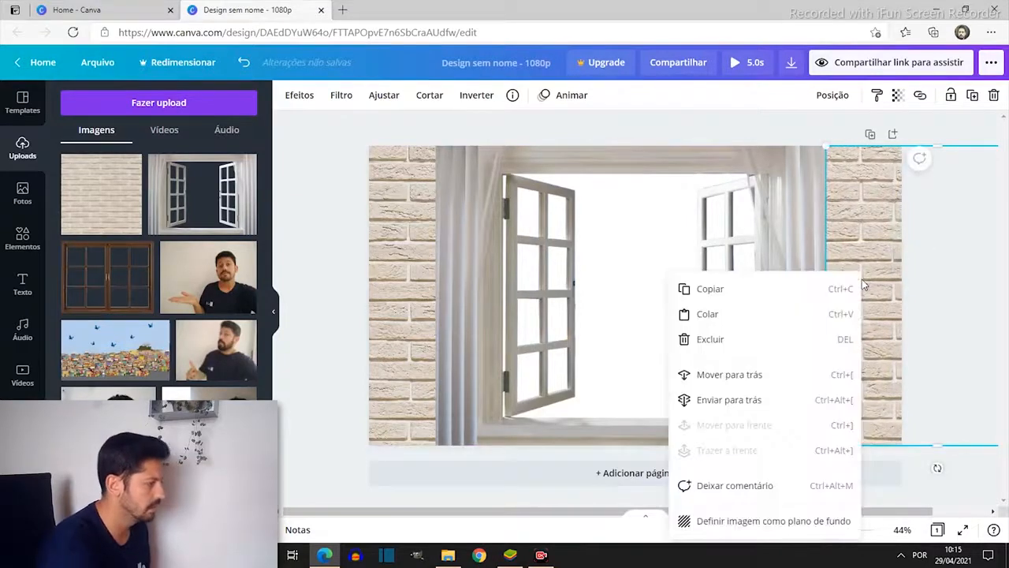
left_click(751, 400)
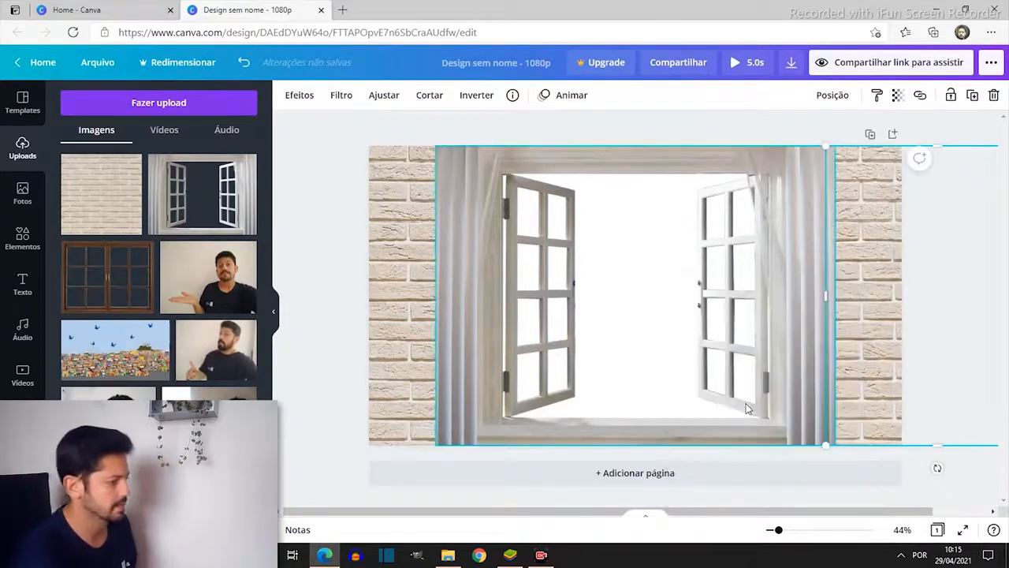
left_click(659, 459)
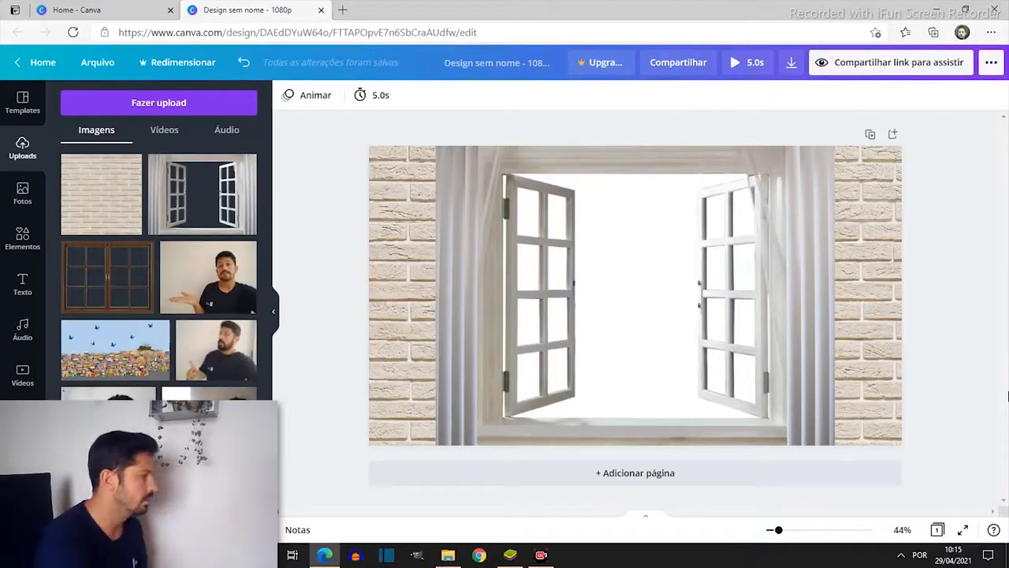
Search the window image's effects for "sombra" and, in its place, for "shadow".
left_click(556, 332)
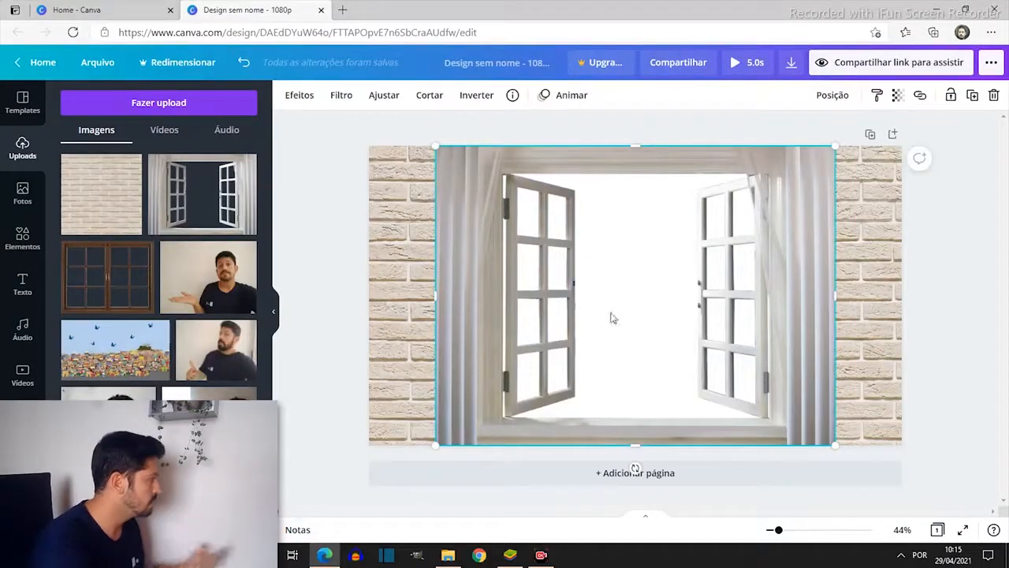
left_click(291, 96)
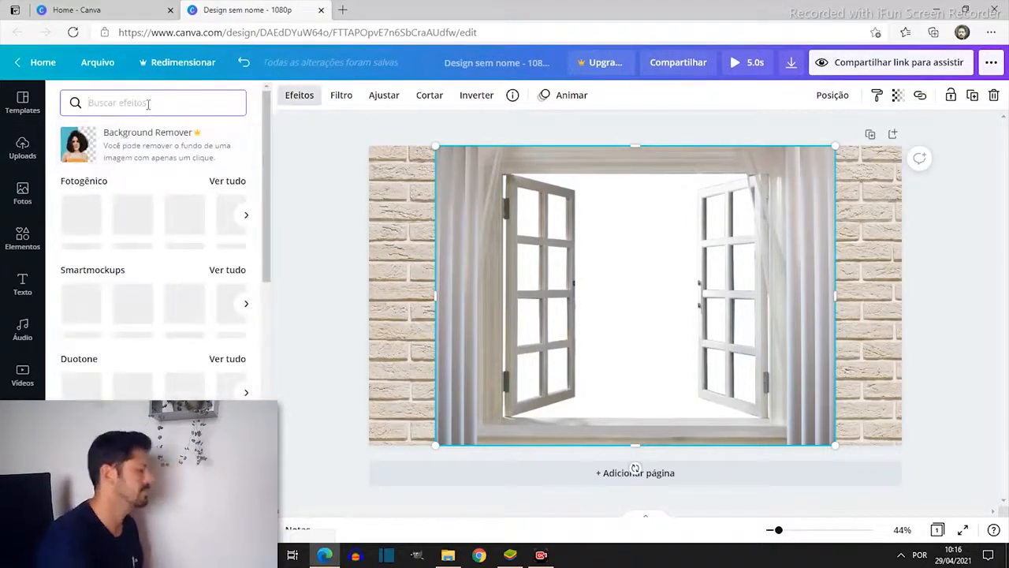
type("sombra")
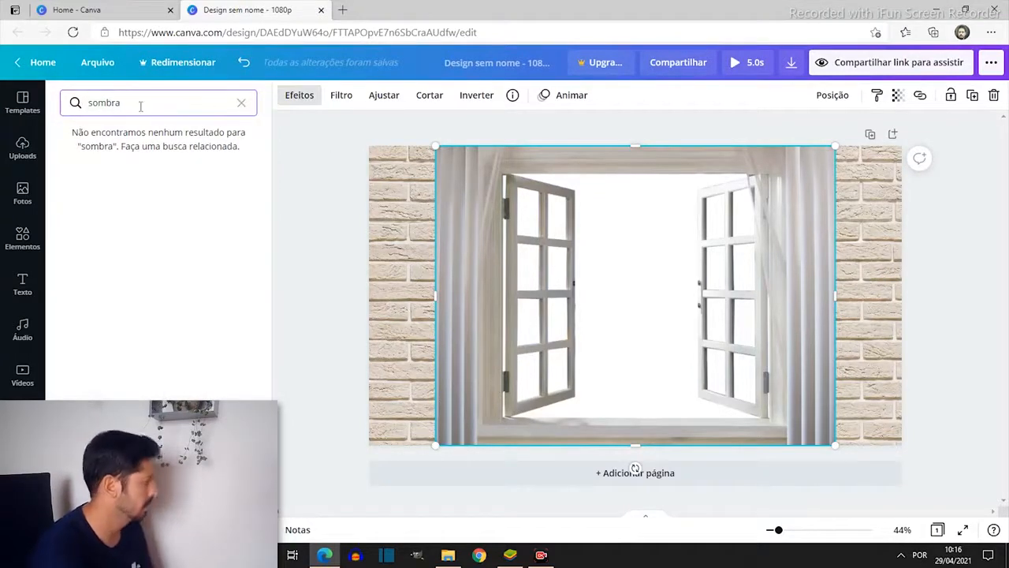
left_click_drag(151, 103, 48, 107)
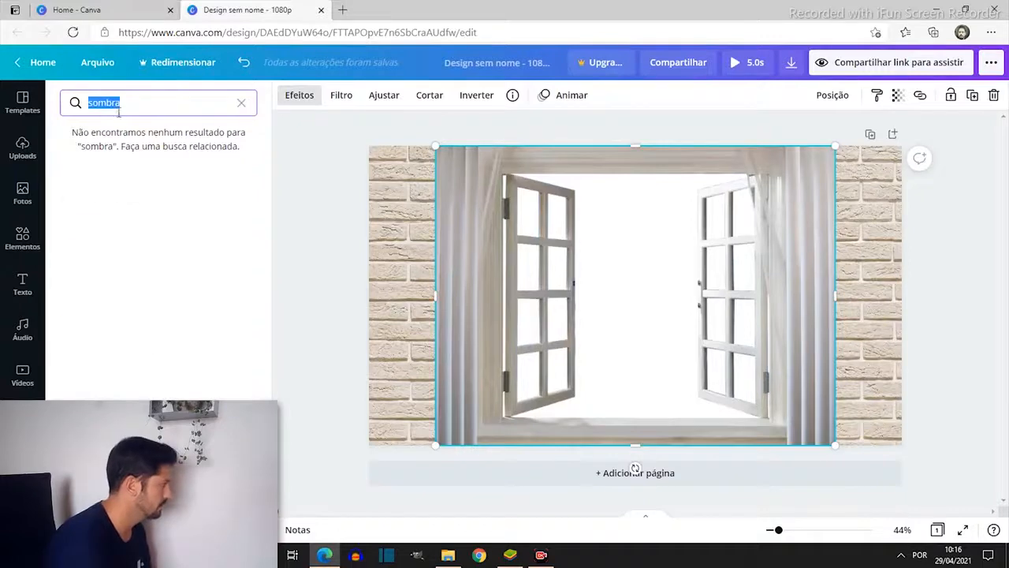
type("shad")
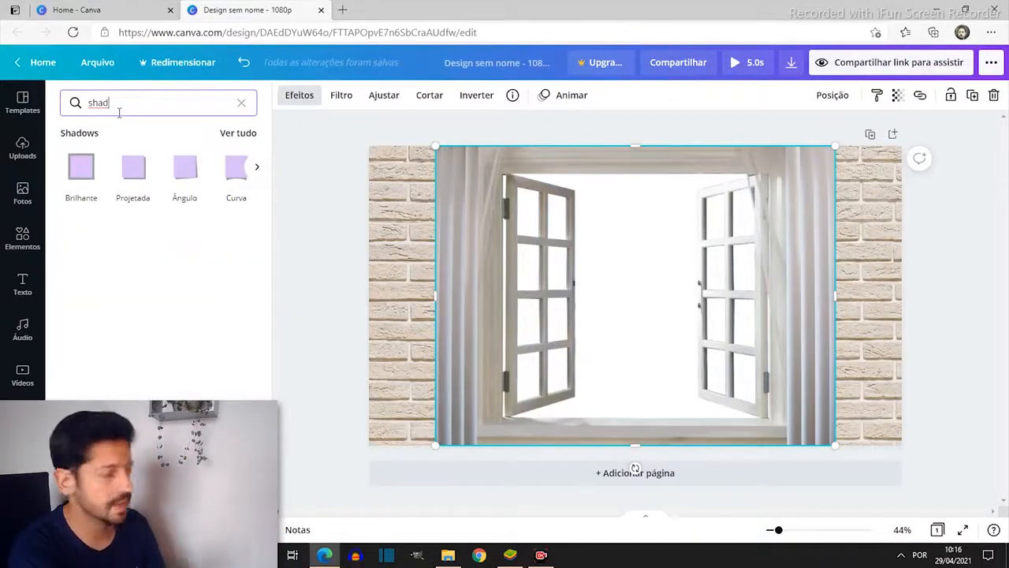
type("ow")
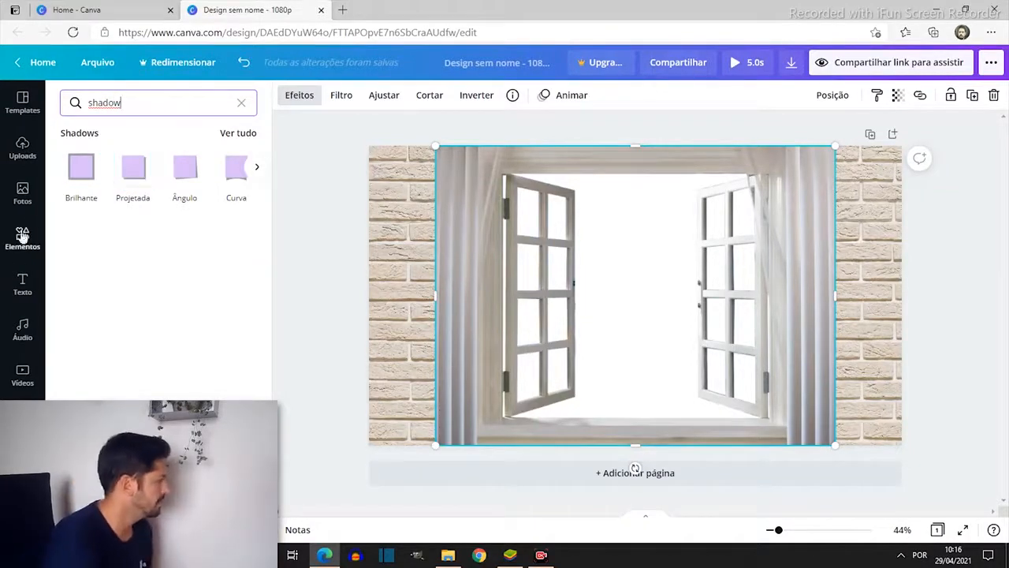
Try the Brilhante, Projetada, Ângulo, Curva, lifted-page and background shadow styles on the window image.
left_click(79, 175)
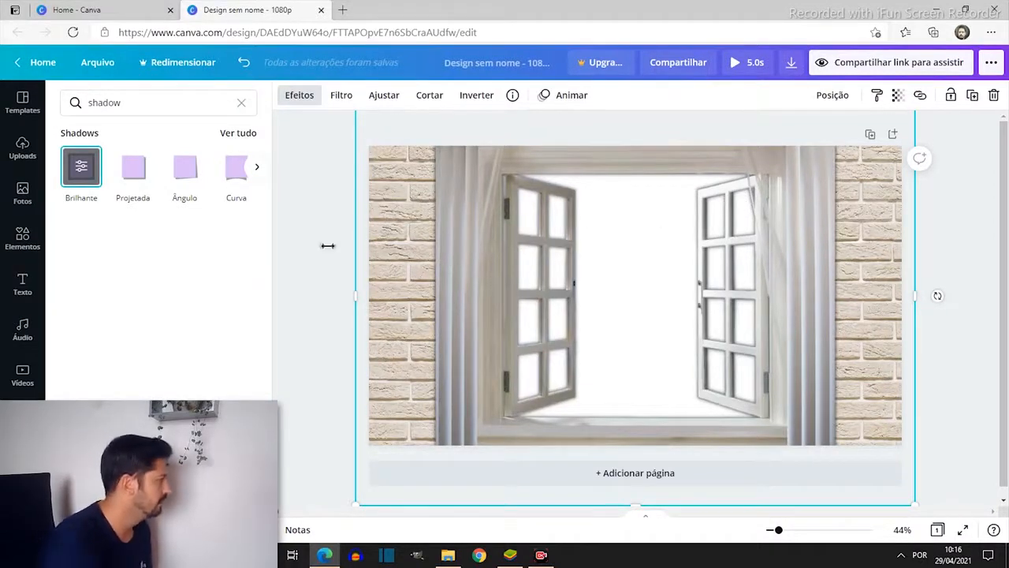
left_click(131, 172)
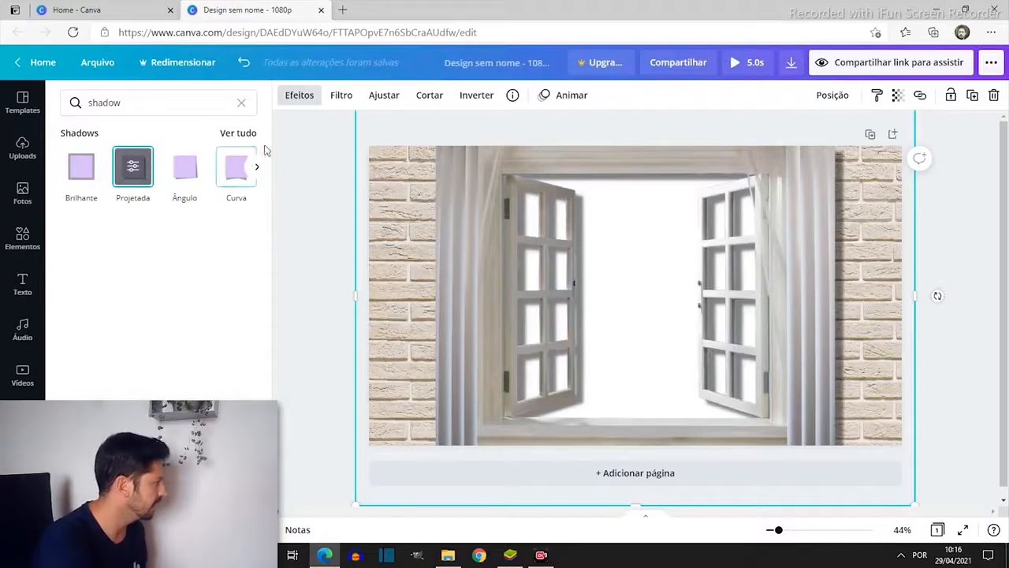
left_click(184, 169)
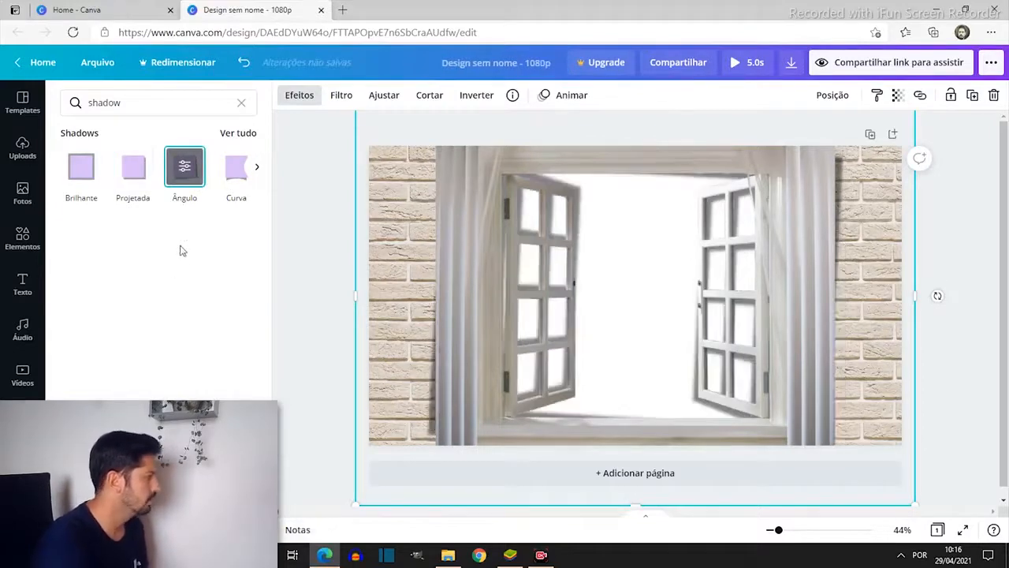
left_click(256, 167)
left_click(120, 188)
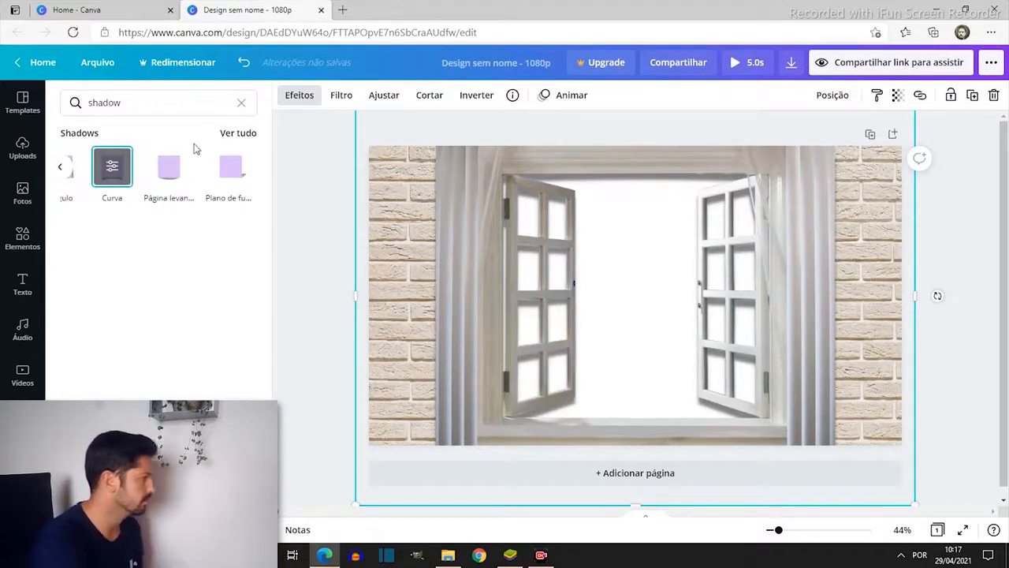
left_click(169, 177)
left_click(233, 170)
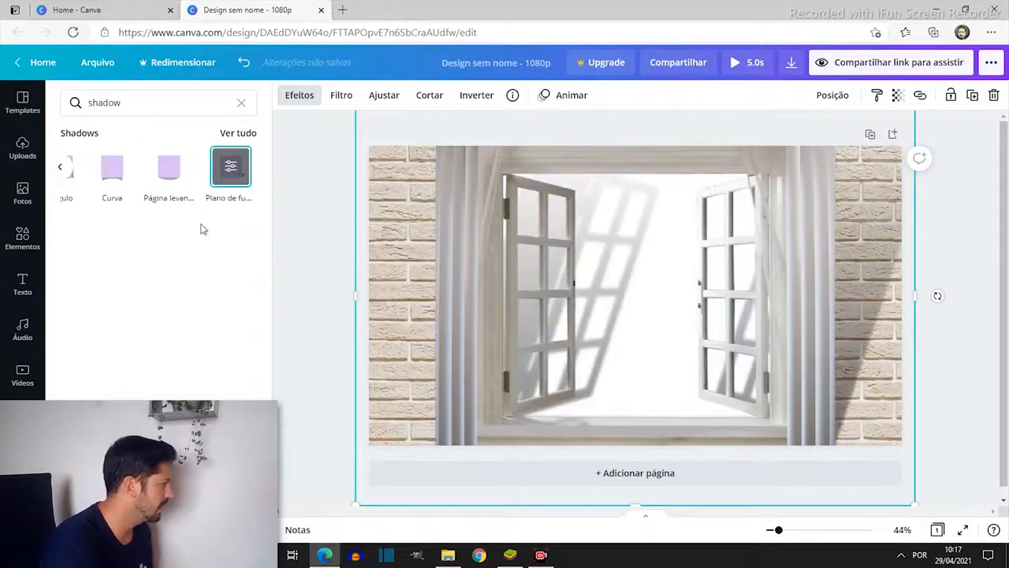
Apply the Brilhante shadow to the window image with size (Tamanho) 8, transparency 50 and blur (Desfoque) 6.
left_click(61, 168)
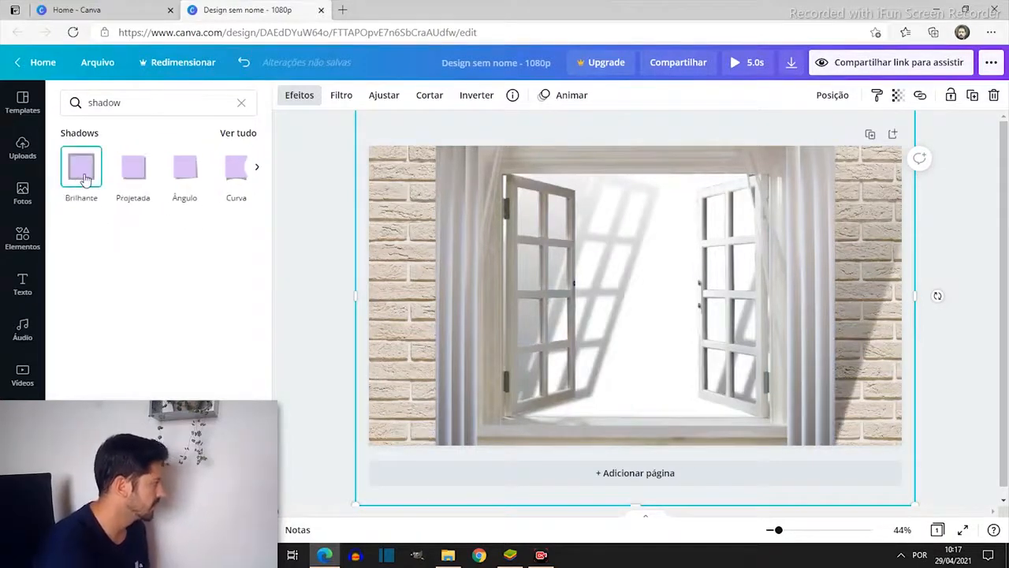
left_click(80, 167)
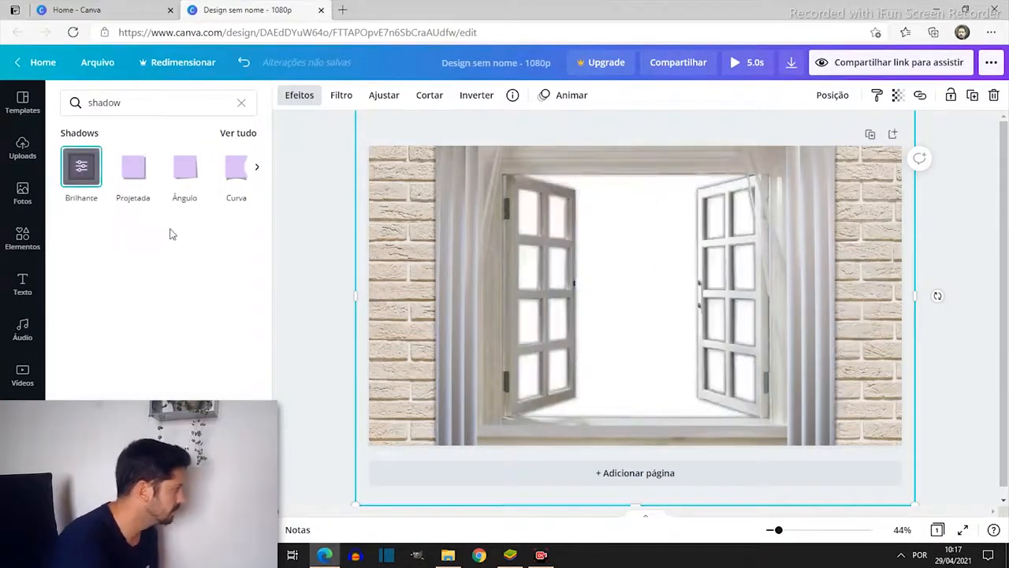
left_click(79, 167)
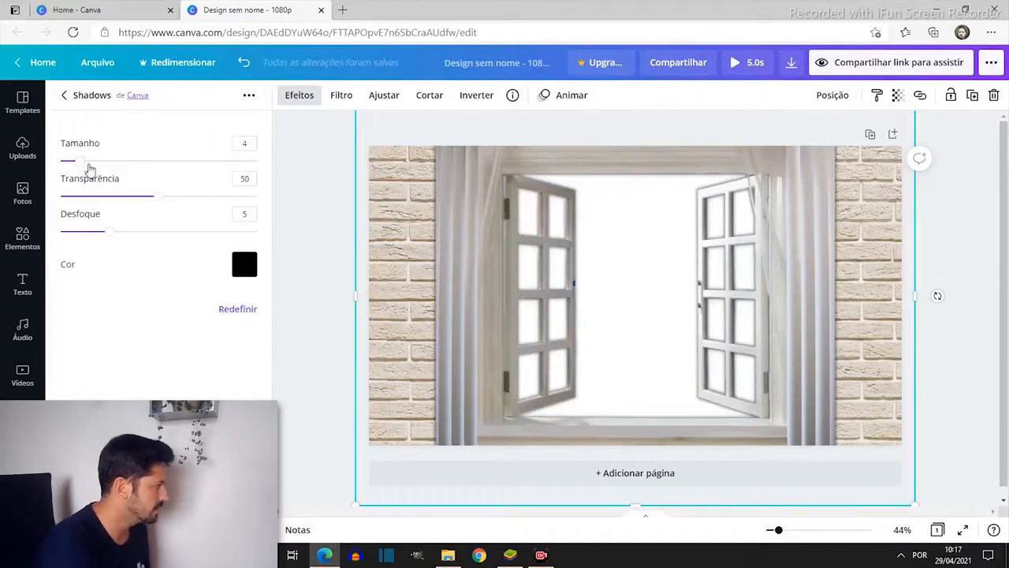
left_click_drag(75, 161, 150, 160)
mouse_move(160, 197)
left_mouse_down()
mouse_move(99, 197)
mouse_move(160, 198)
left_mouse_up()
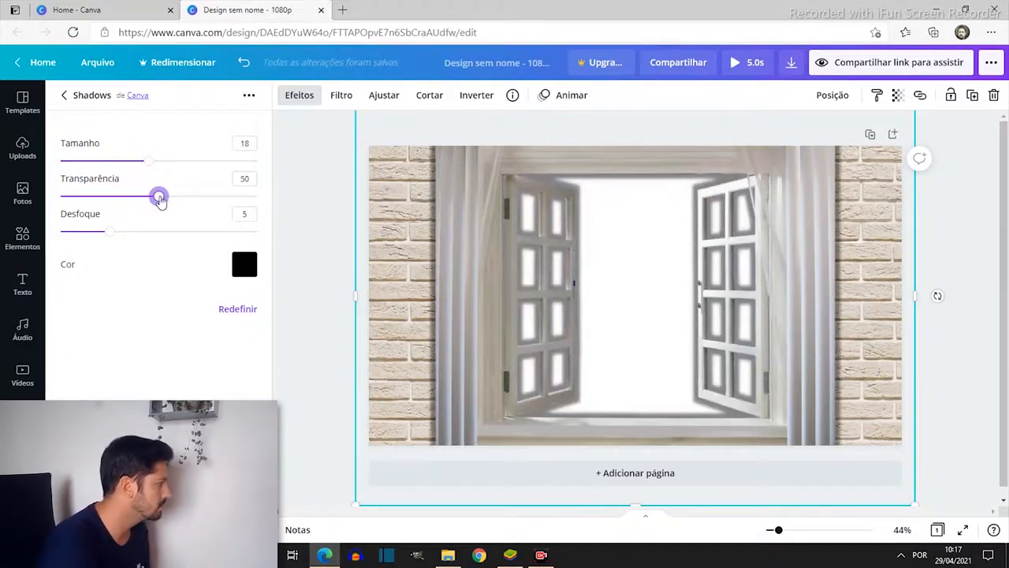
mouse_move(109, 233)
left_mouse_down()
mouse_move(158, 234)
mouse_move(120, 239)
left_mouse_up()
left_click_drag(145, 161, 124, 161)
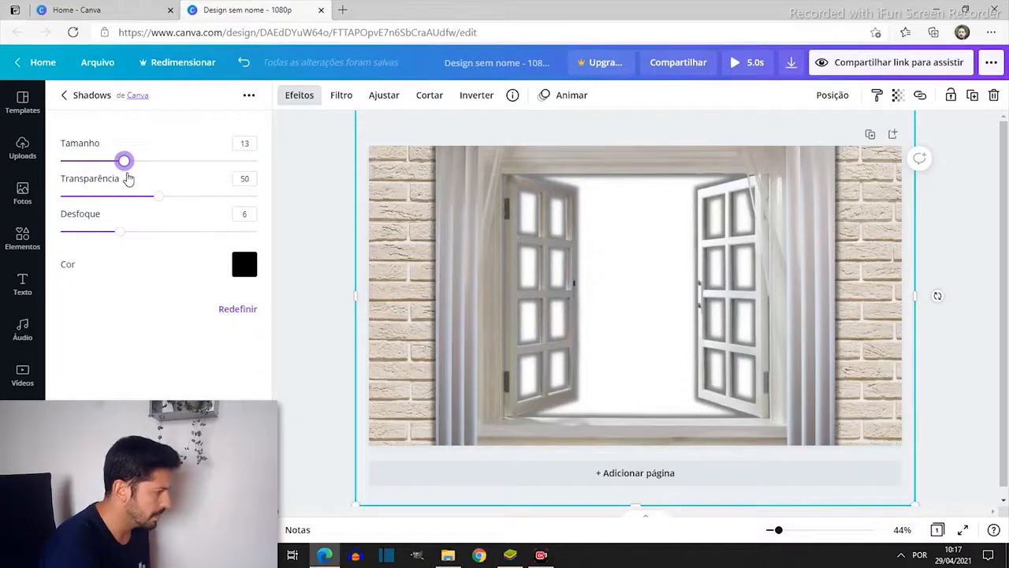
left_click_drag(125, 176, 102, 186)
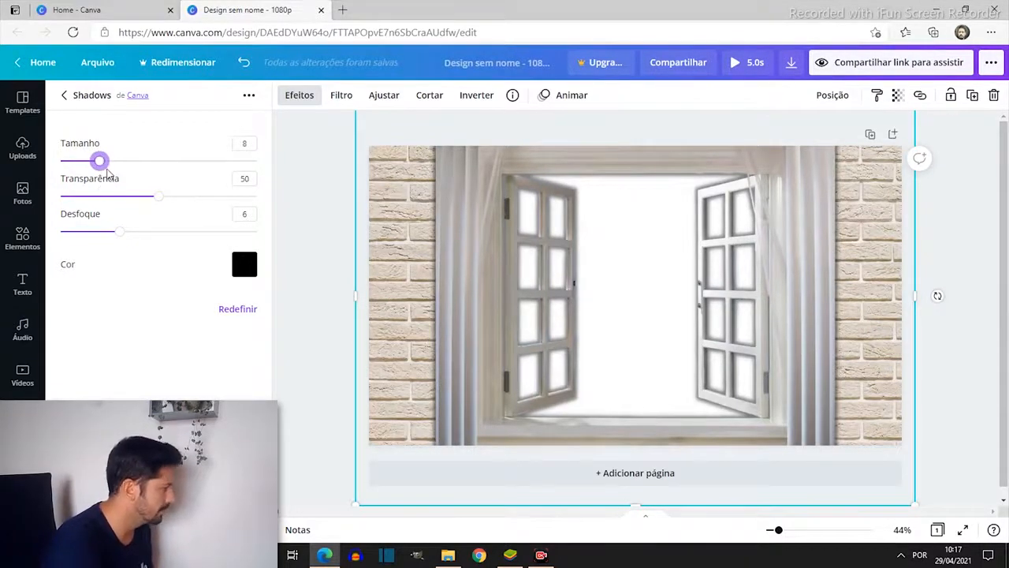
Set the window image shadow's transparency to 39 and its blur (Desfoque) to 10, and clear the effects search.
left_click_drag(156, 197, 11, 249)
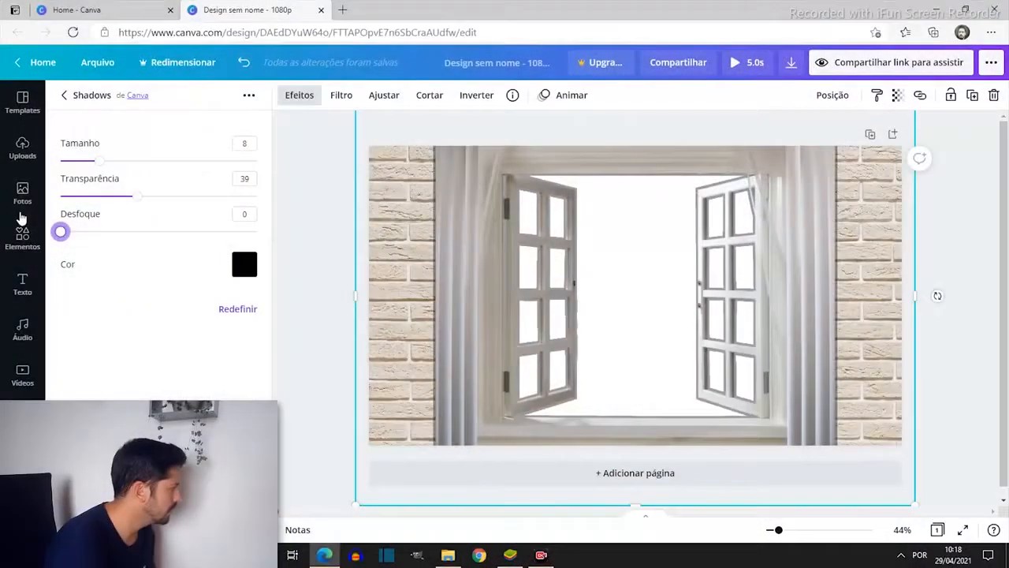
left_click_drag(63, 232, 159, 231)
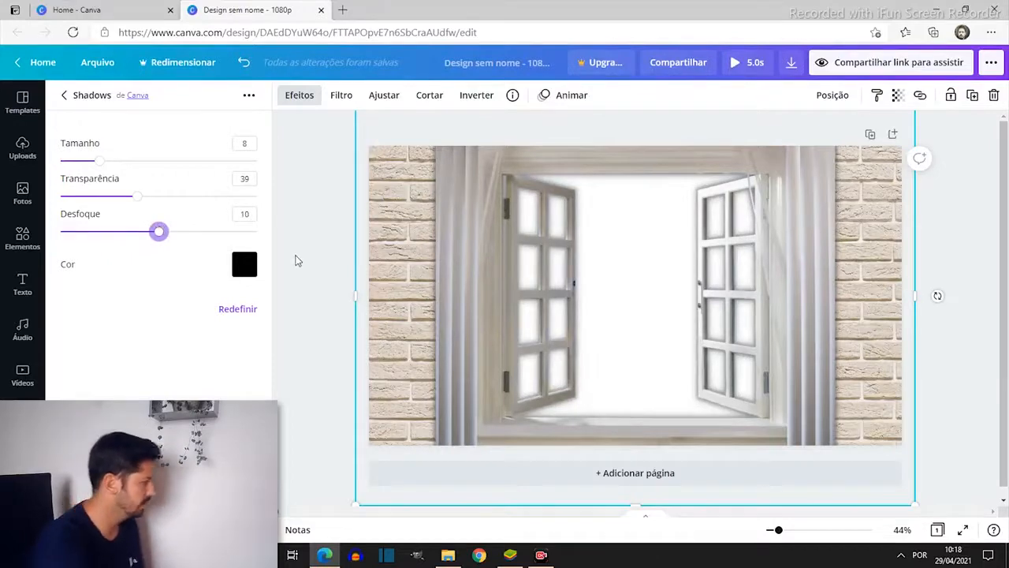
left_click(65, 95)
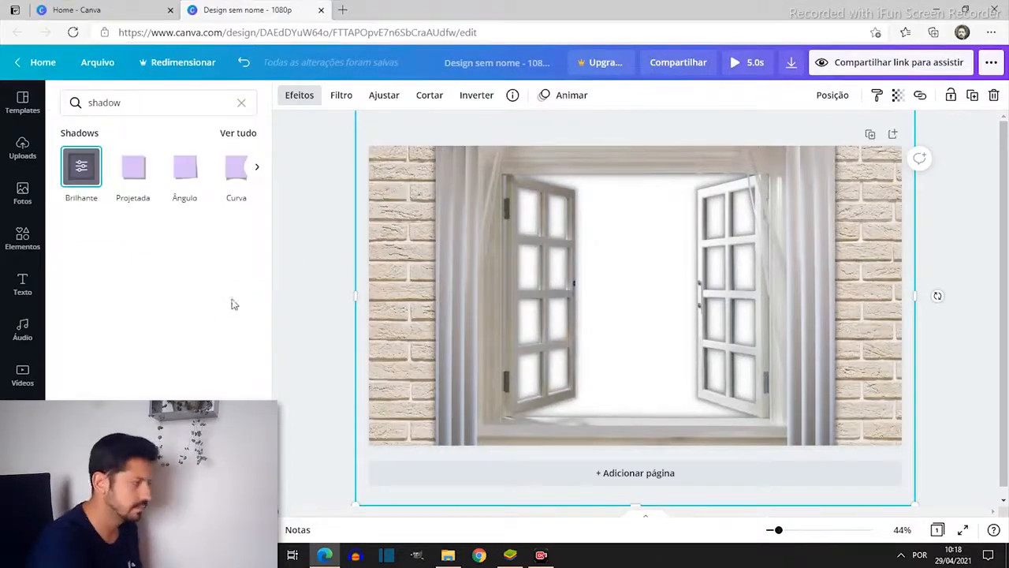
left_click(737, 328)
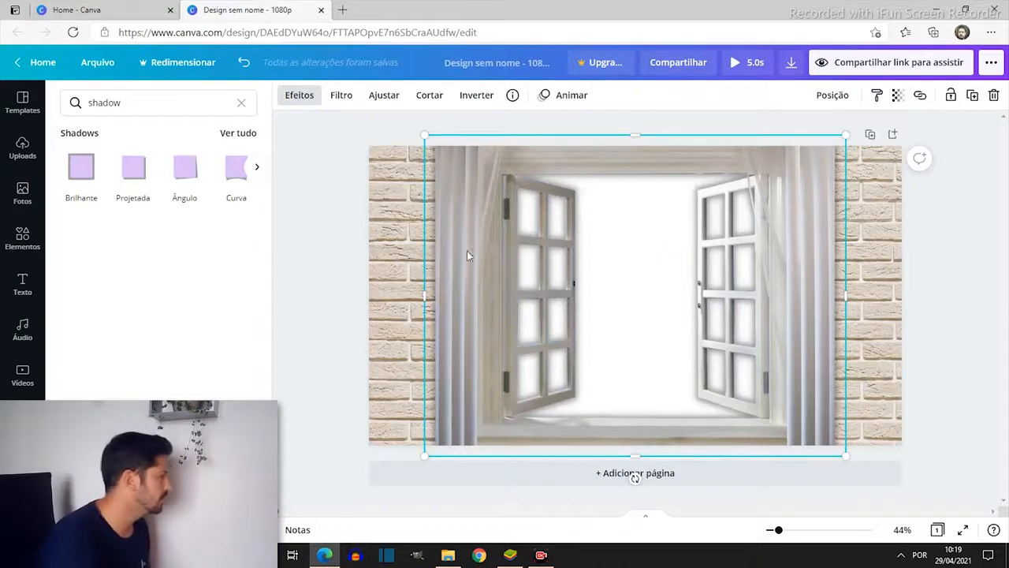
left_click(242, 106)
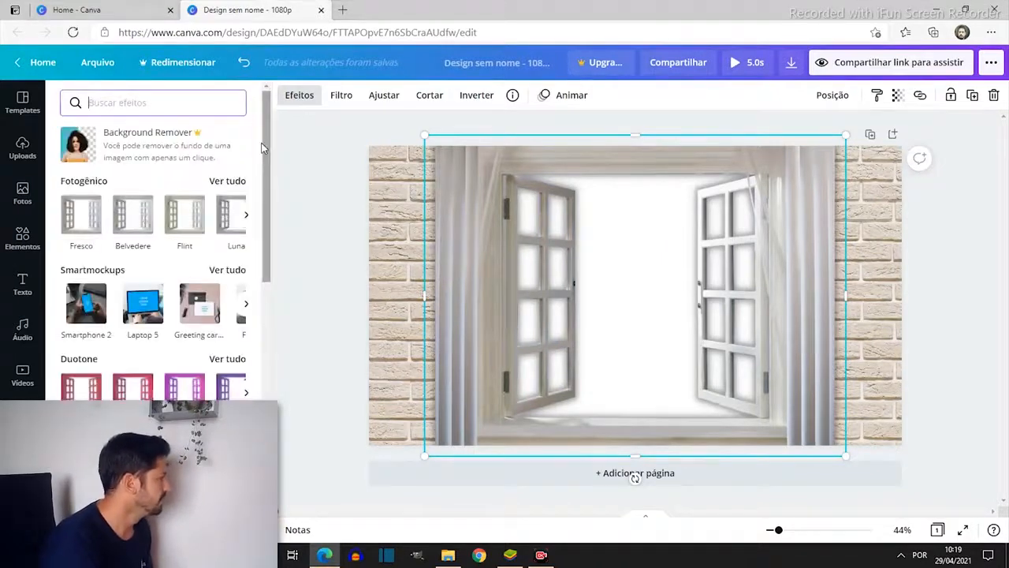
Add the uploaded 20-second video of birds over mountains and forest to the page and enlarge it to cover the whole canvas.
left_click(22, 151)
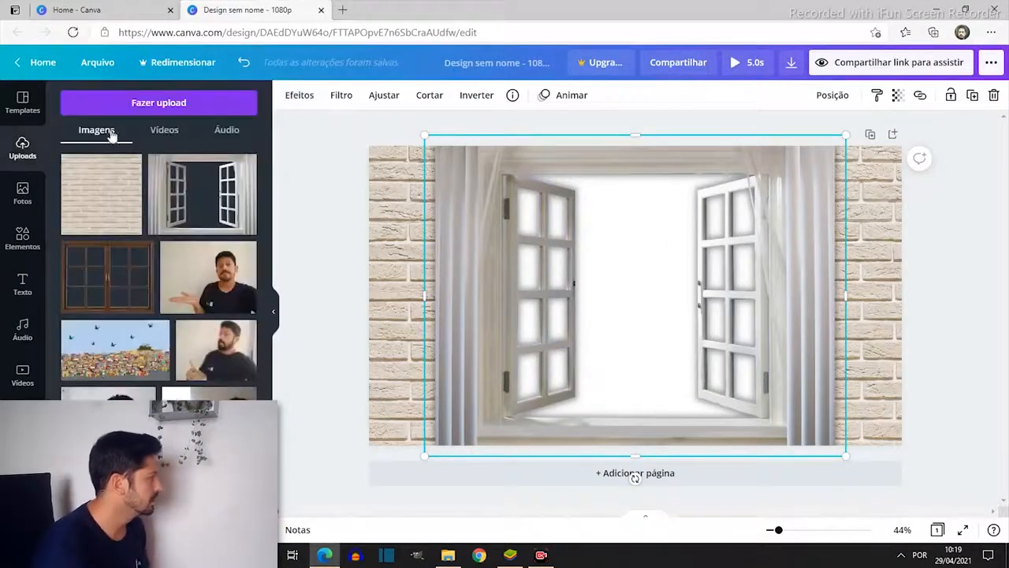
left_click(164, 130)
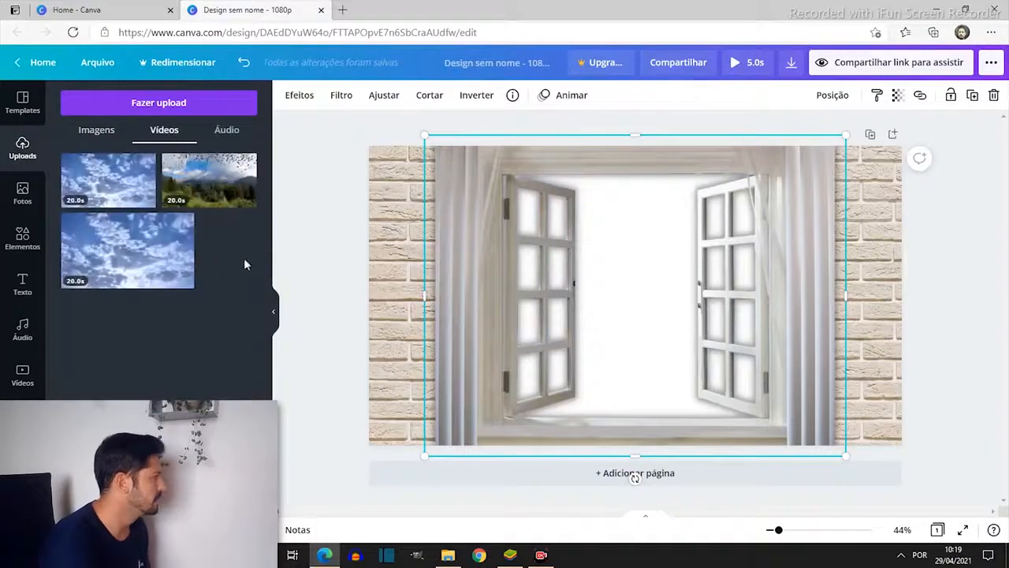
left_click(209, 179)
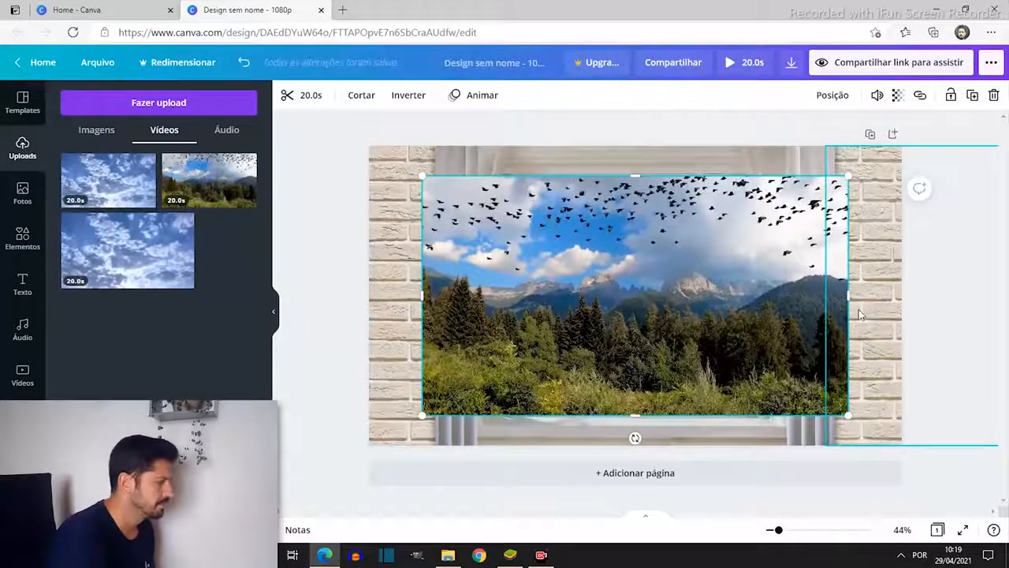
mouse_move(630, 372)
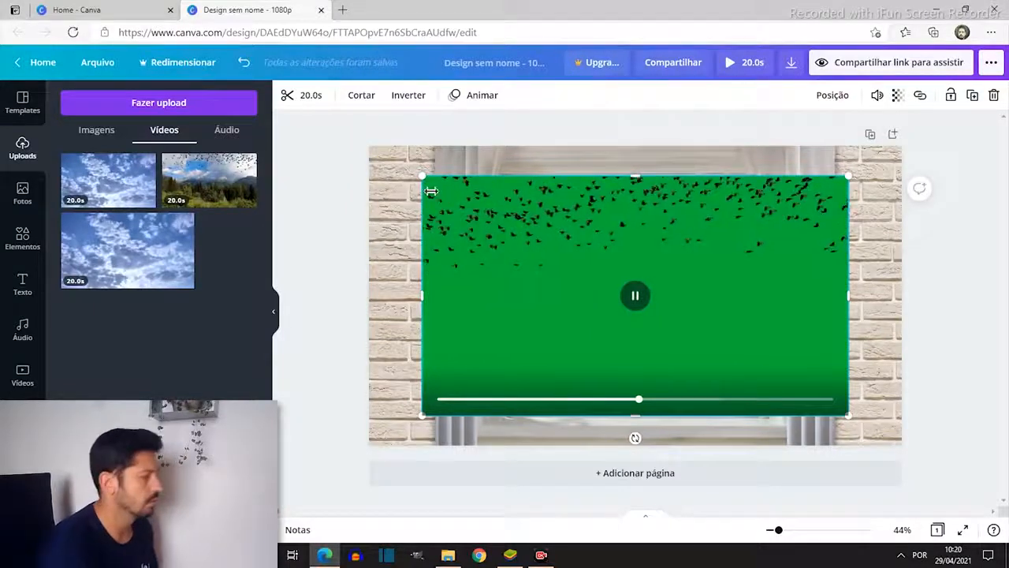
left_click_drag(422, 175, 374, 158)
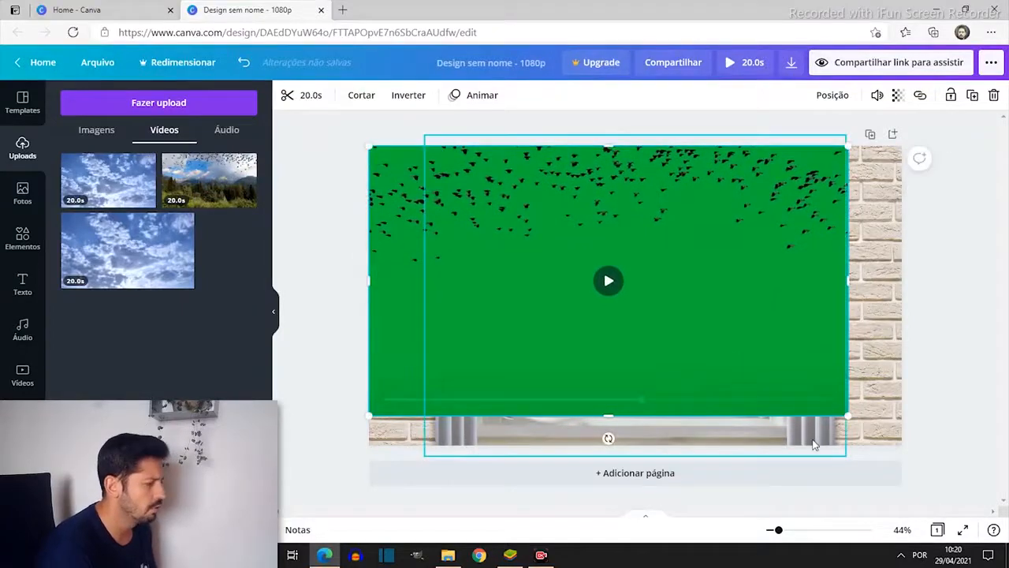
left_click_drag(850, 417, 903, 446)
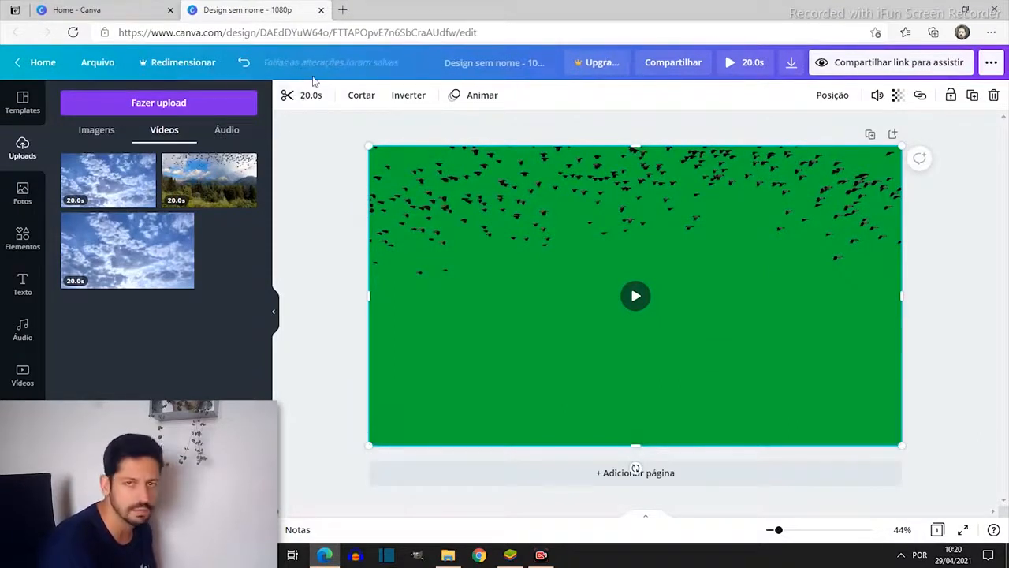
Trim the landscape section off the start of the bird video, keeping the 14.3-second green-screen part.
left_click(298, 101)
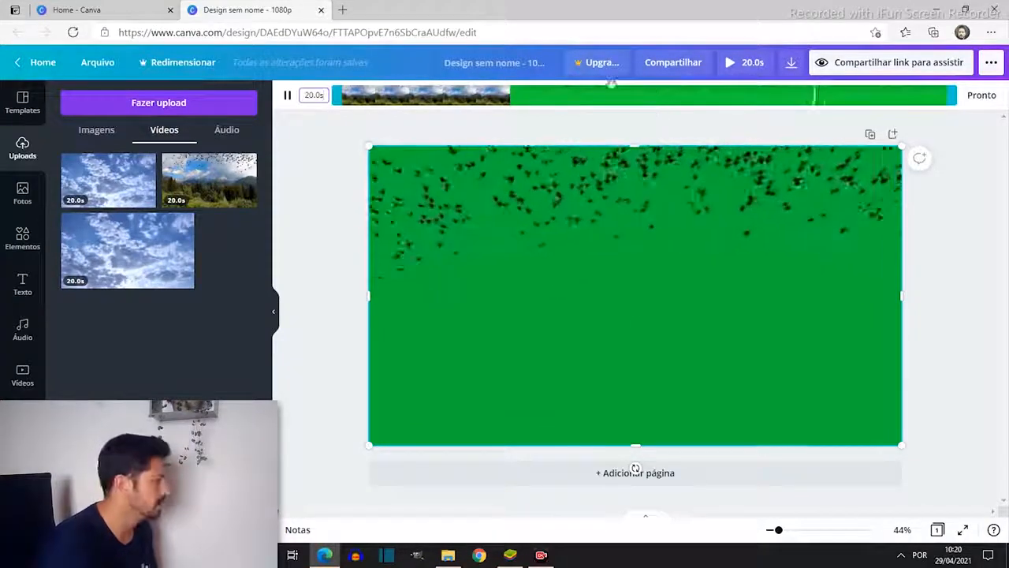
left_click_drag(338, 95, 506, 101)
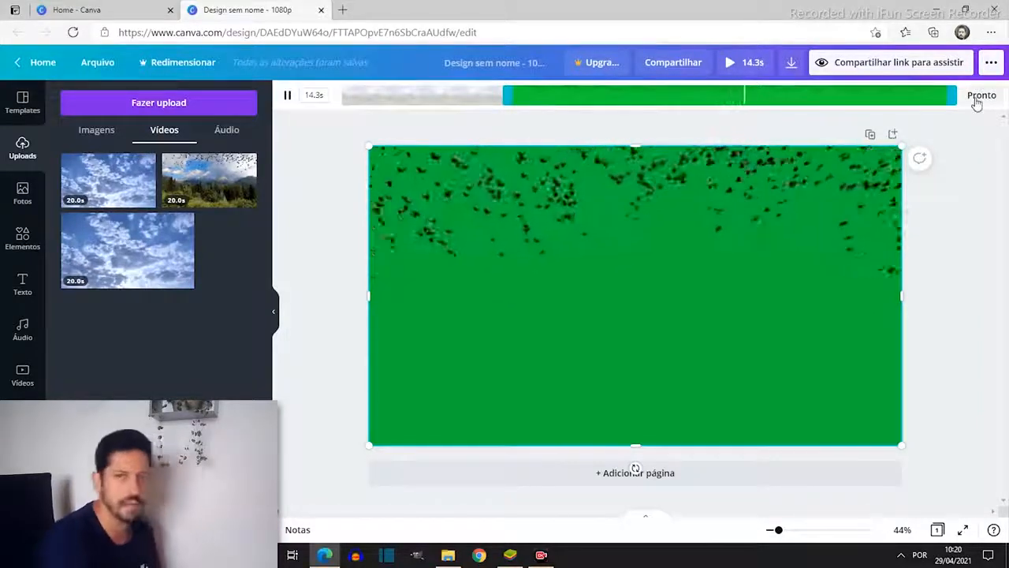
left_click(977, 101)
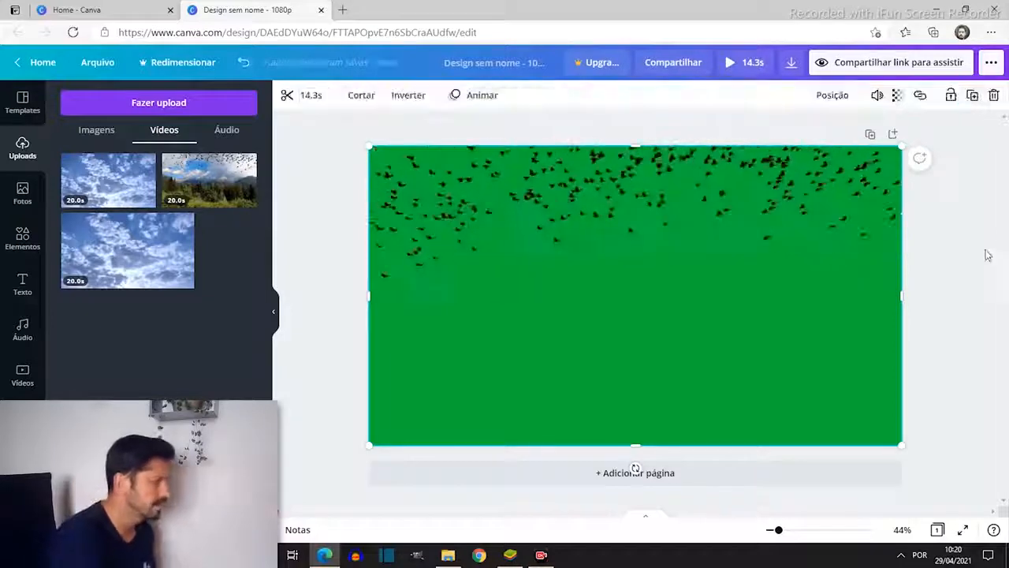
Send the green-screen bird video behind the window and brick walls, and play it briefly to preview the scene.
mouse_move(869, 329)
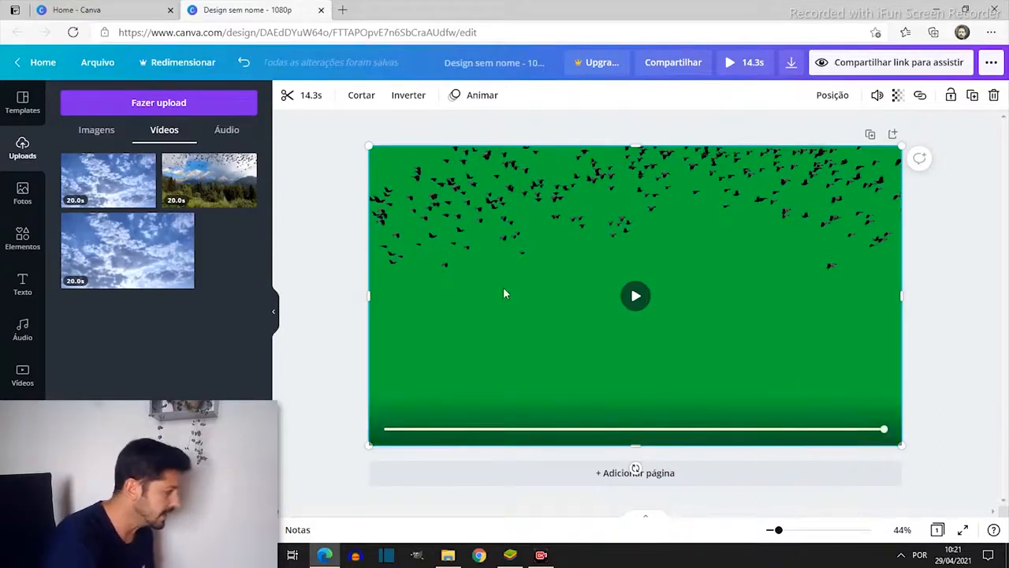
right_click(556, 345)
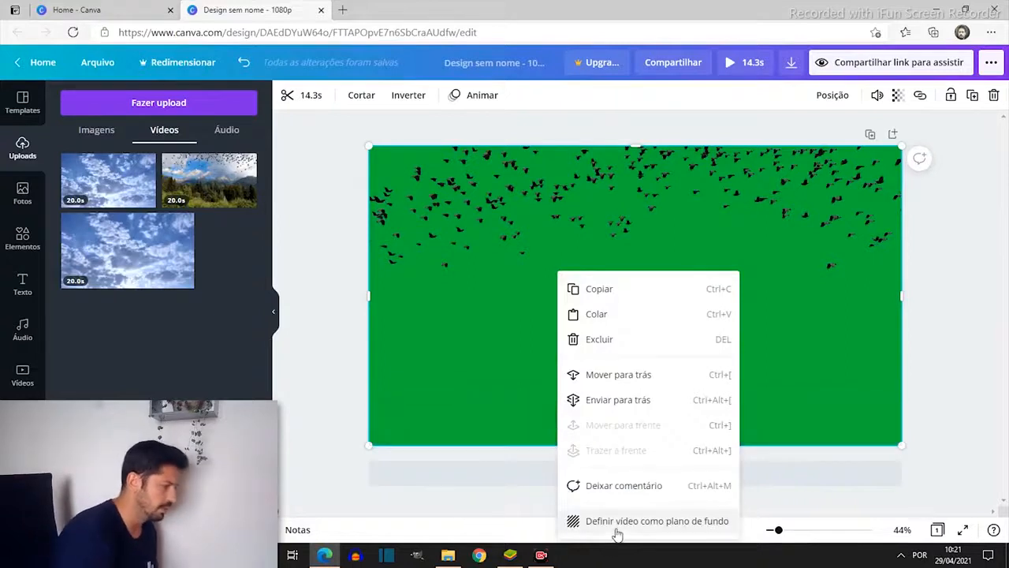
left_click(653, 400)
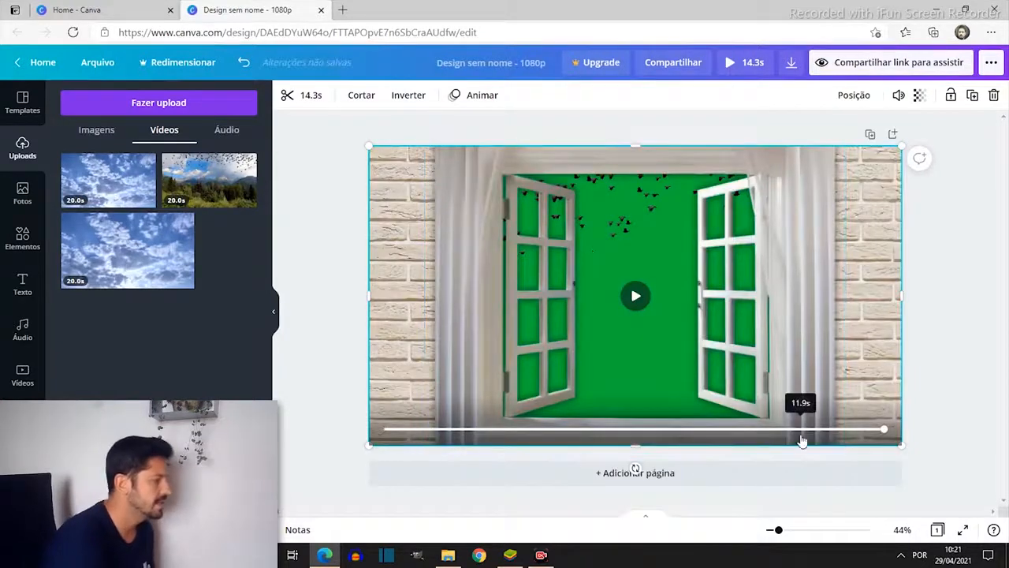
left_click(639, 297)
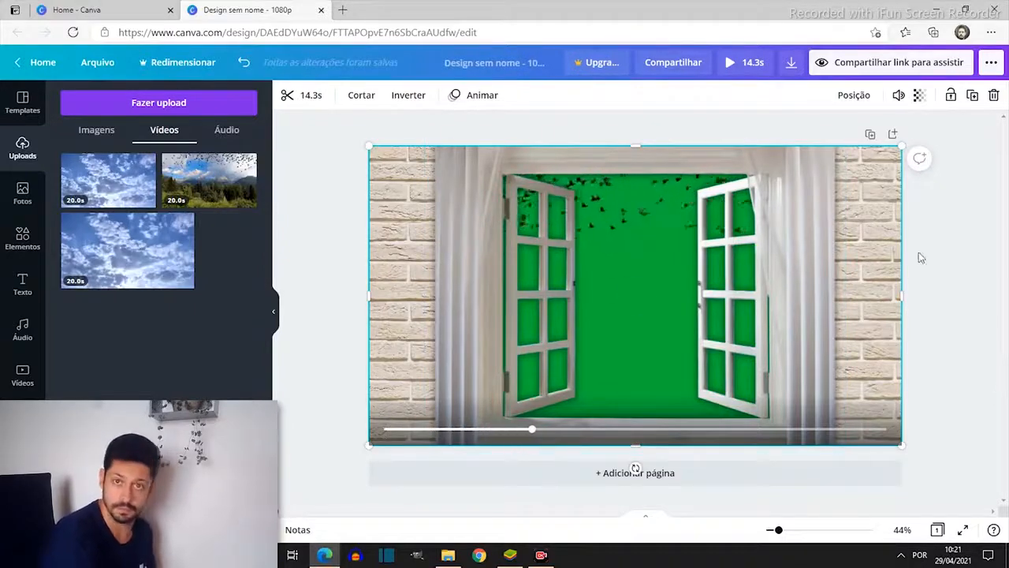
left_click(640, 301)
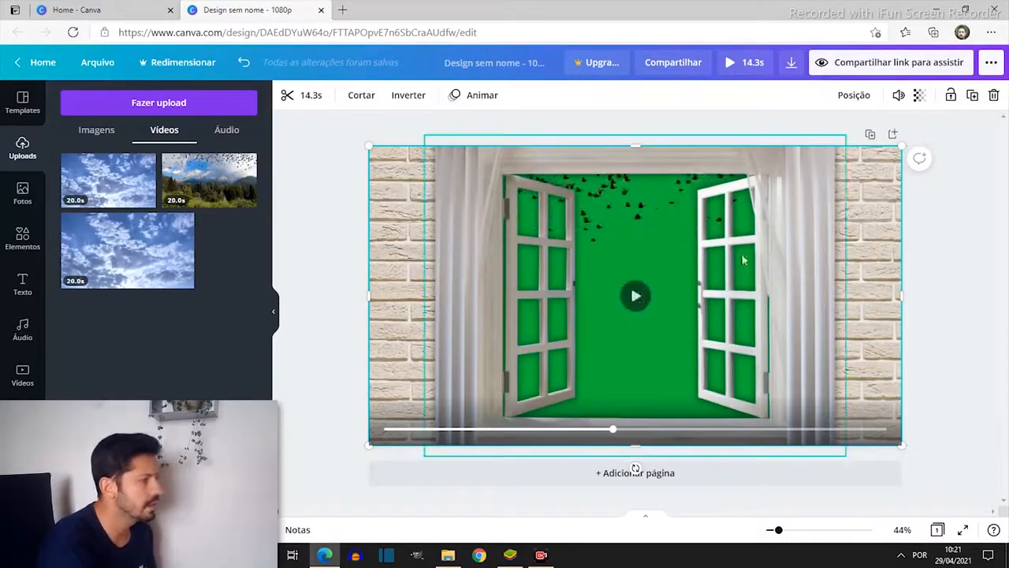
Download the finished scene as an MP4 video.
left_click(793, 65)
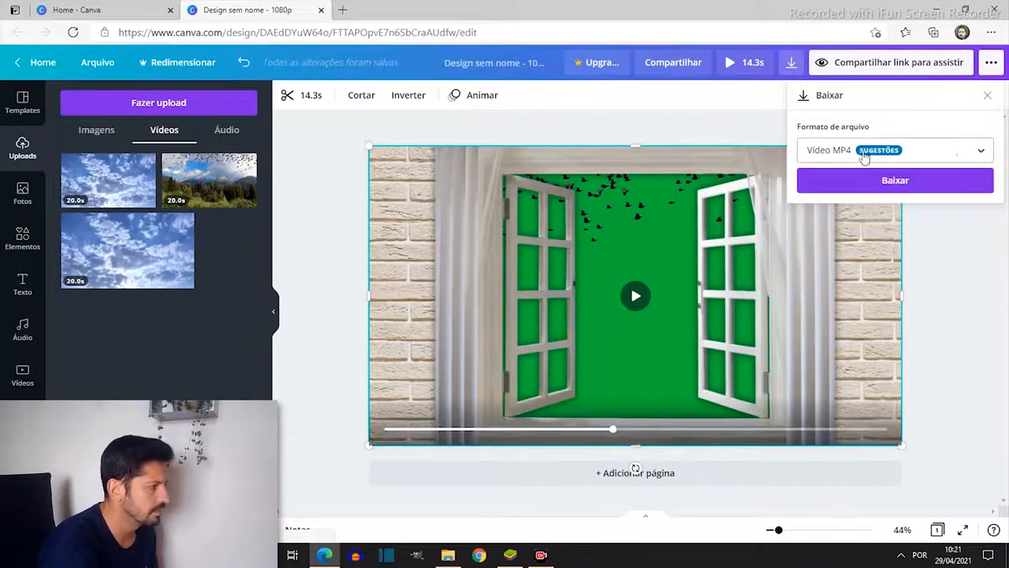
left_click(970, 149)
left_click(877, 219)
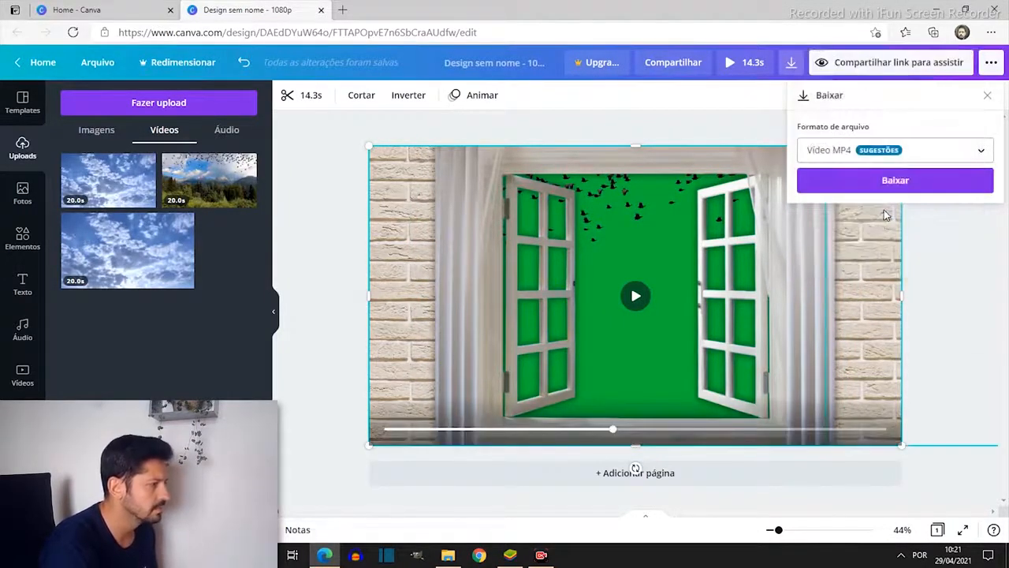
left_click(915, 183)
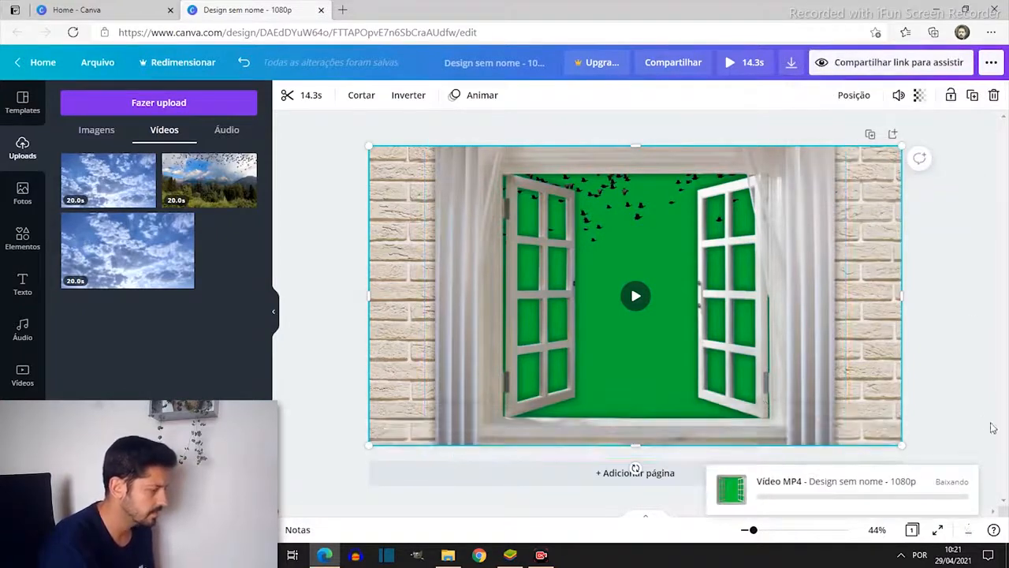